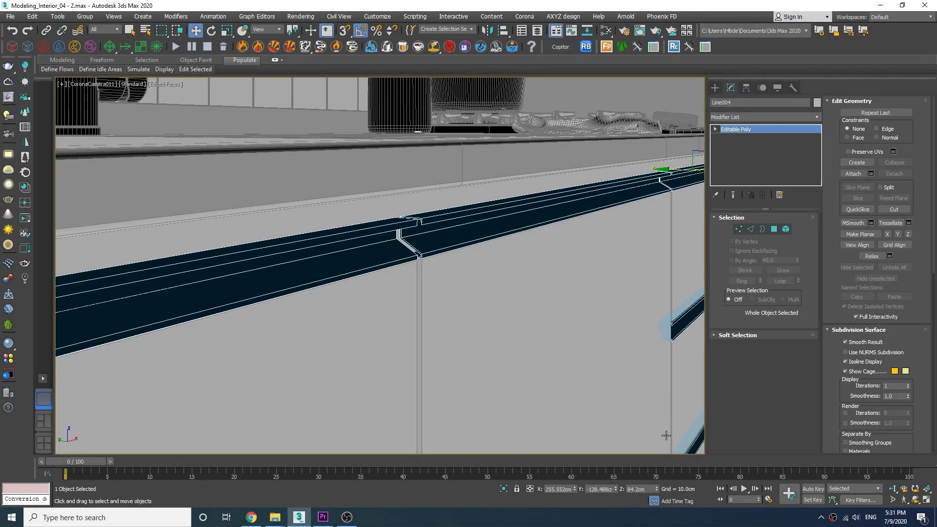
# - Give Box012's edges a quad chamfer of 0.1cm with 4 segments
pyautogui.click(687, 380)
pyautogui.click(525, 321)
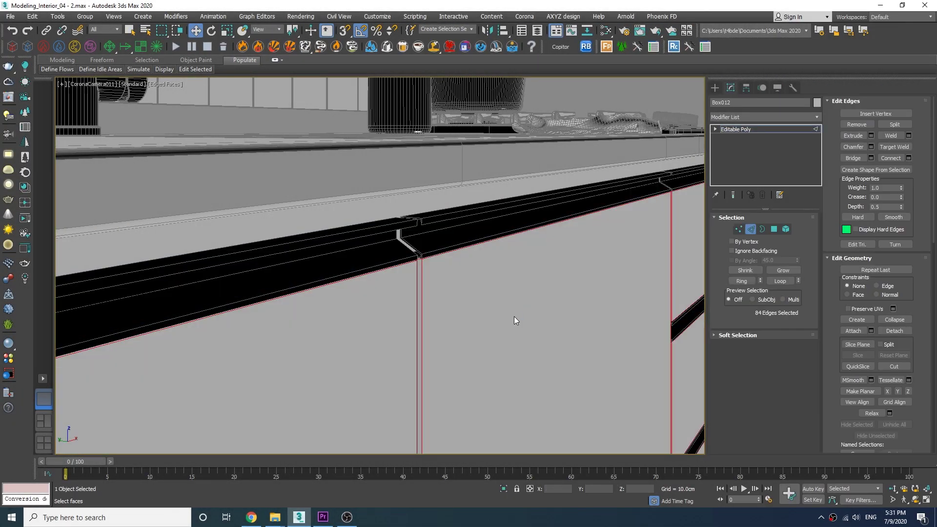
pyautogui.rightClick(480, 247)
pyautogui.click(395, 298)
pyautogui.click(410, 278)
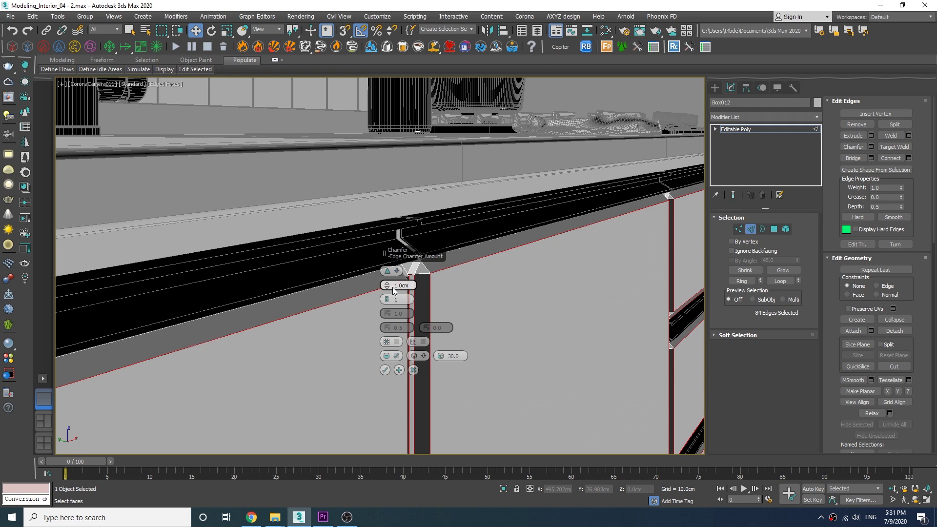
pyautogui.doubleClick(397, 285)
pyautogui.write('0.1')
pyautogui.press('Return')
pyautogui.press('Tab')
pyautogui.write('4')
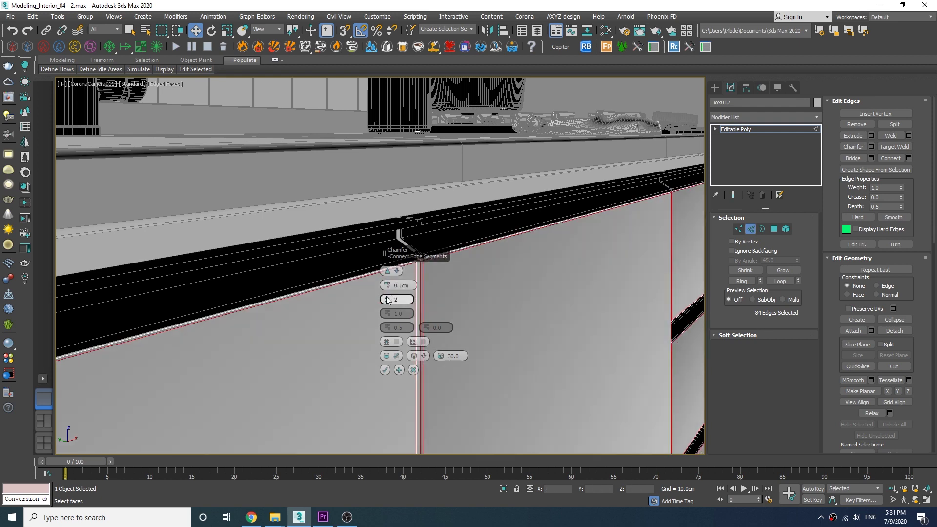
pyautogui.click(424, 356)
pyautogui.click(447, 371)
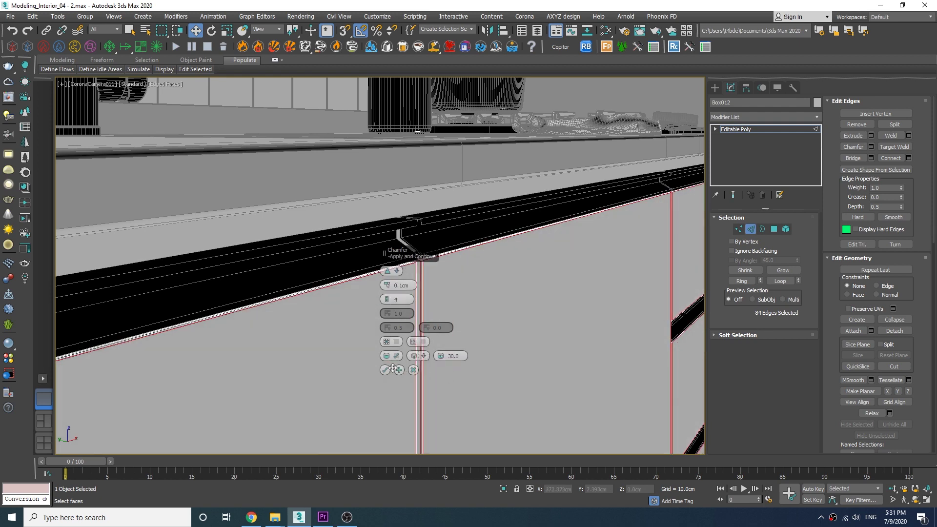
# - Chamfer Line004's strip edges by 0.03cm with 2 segments
pyautogui.click(425, 244)
pyautogui.click(429, 247)
pyautogui.rightClick(447, 237)
pyautogui.click(415, 287)
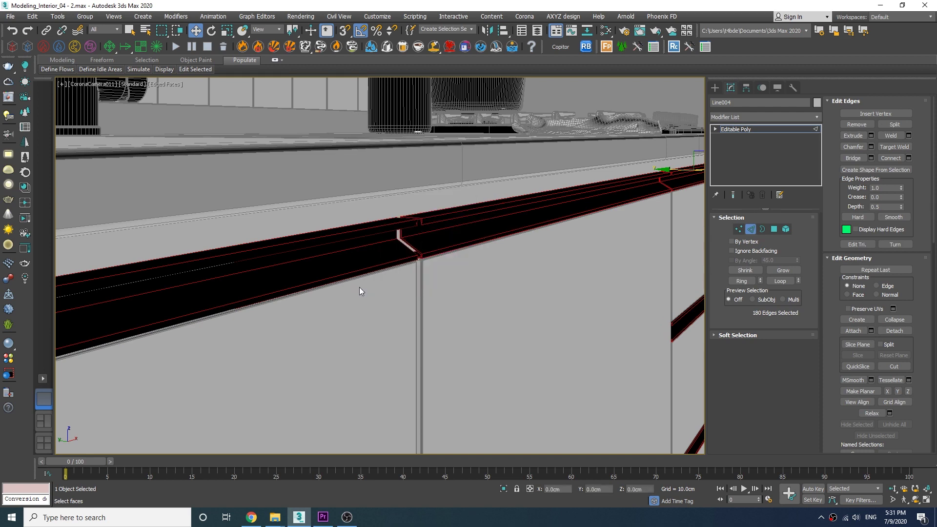
pyautogui.write('0.01')
pyautogui.press('Return')
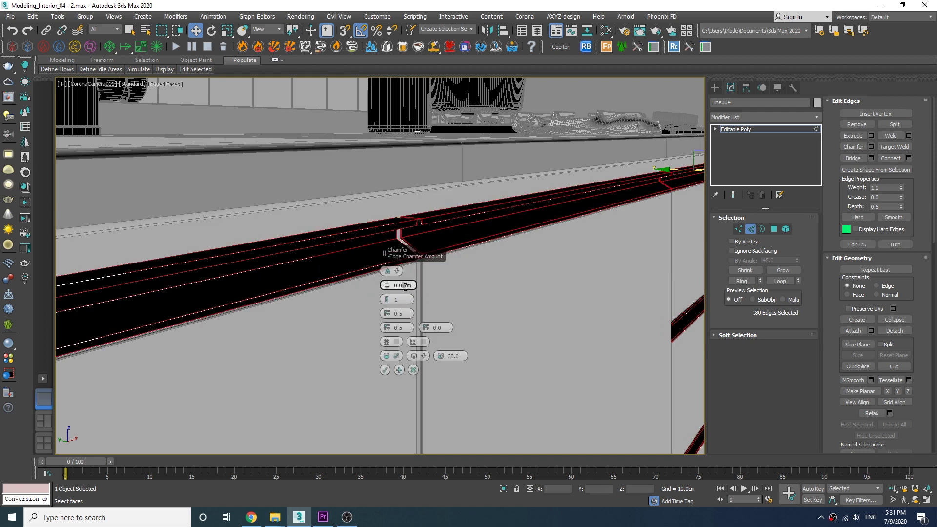
pyautogui.click(402, 287)
pyautogui.press('BackSpace')
pyautogui.write('3')
pyautogui.press('Return')
pyautogui.click(390, 300)
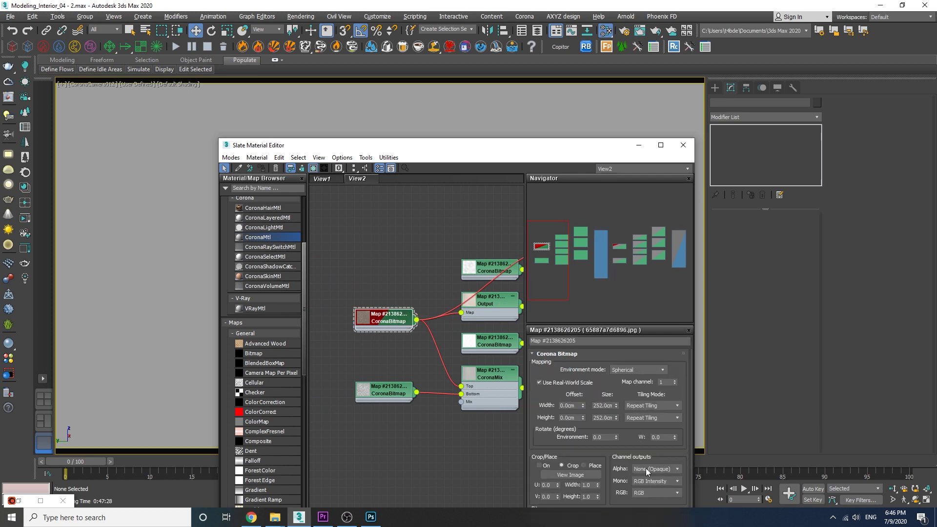
# - Inspect the wood texture, render the floor, then view the concrete CoronaBitmap image at full size
pyautogui.click(578, 475)
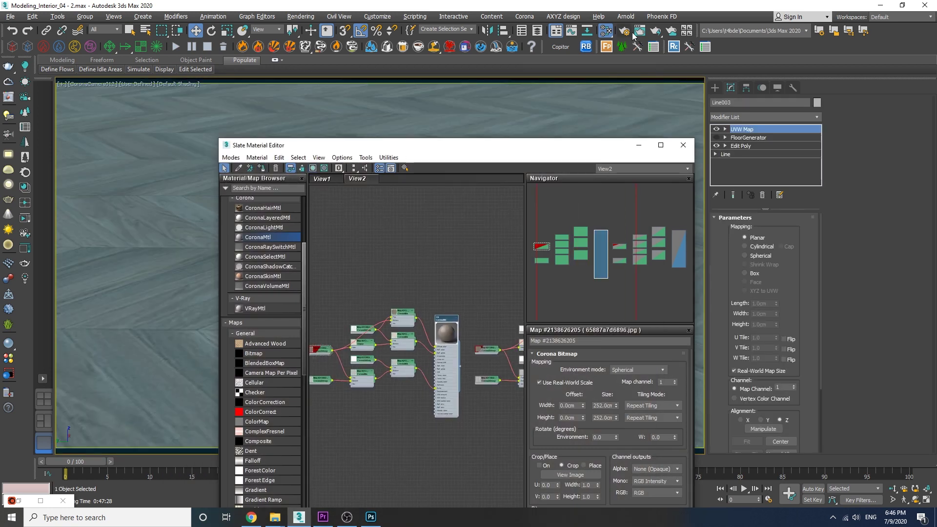
pyautogui.hotkey('shift', 'q')
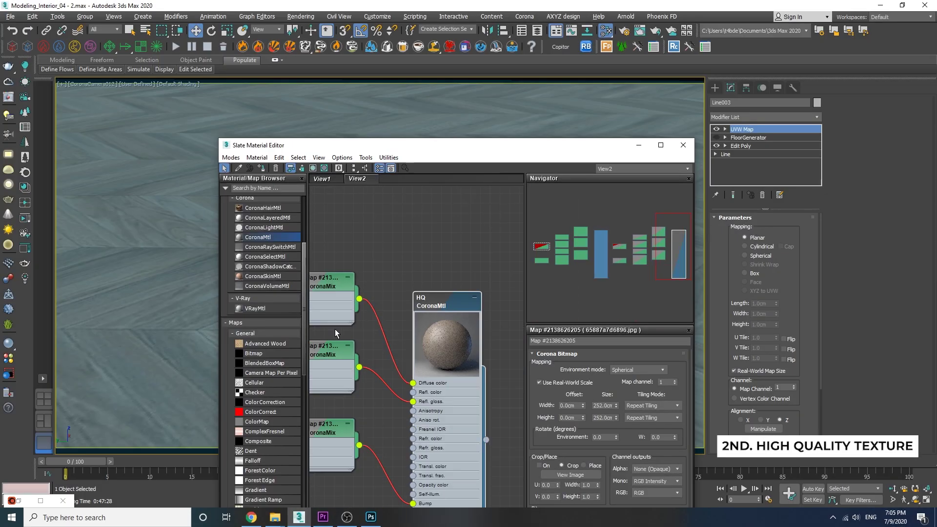
pyautogui.click(385, 324)
pyautogui.click(570, 475)
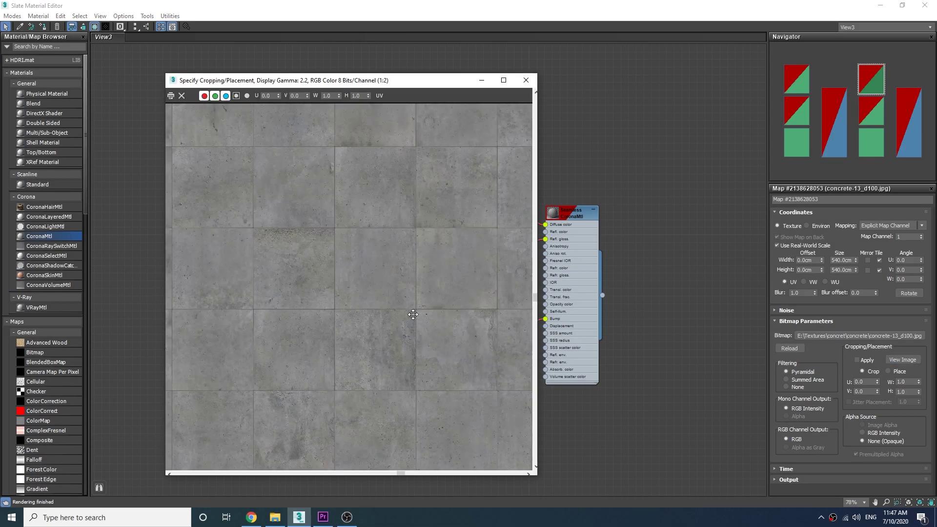
# - Check the other concrete bitmap, render the street scene and store the render in VFB history
pyautogui.click(525, 80)
pyautogui.click(273, 180)
pyautogui.click(902, 359)
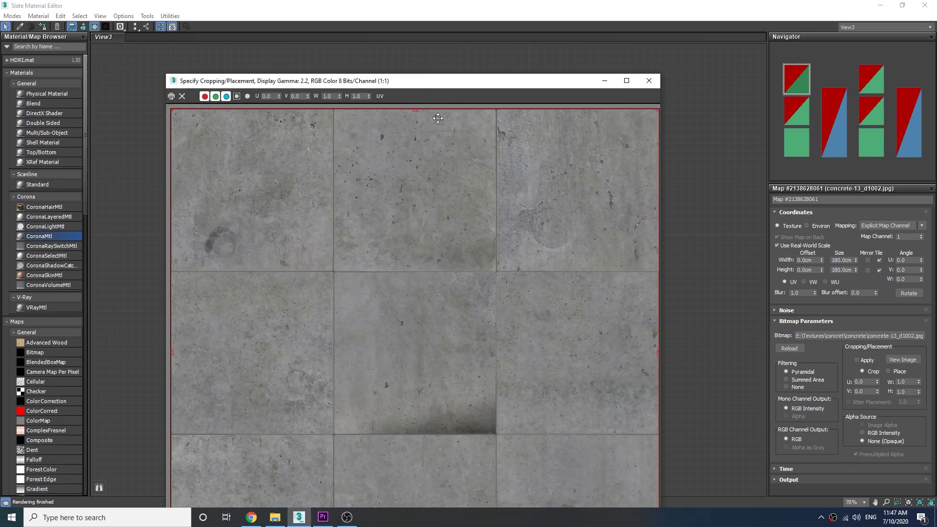
pyautogui.click(671, 79)
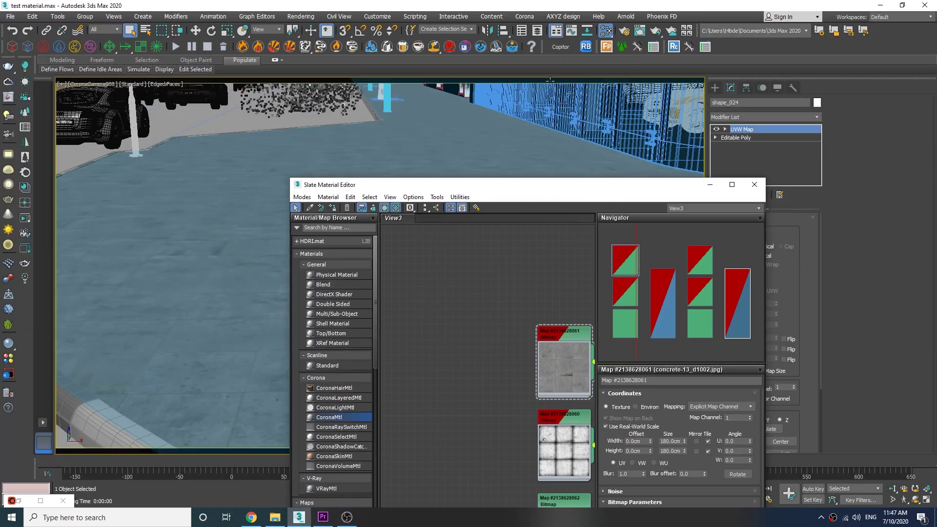
pyautogui.click(655, 31)
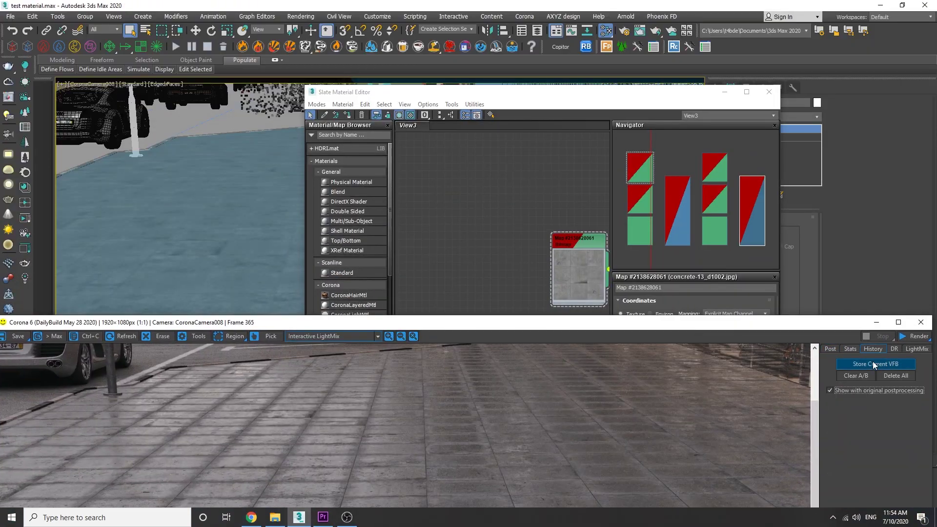
pyautogui.click(872, 364)
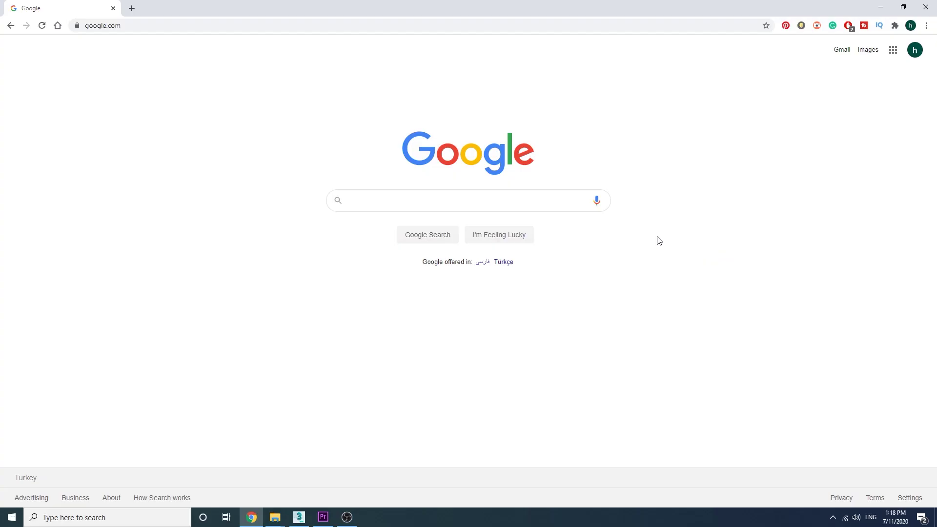
# - Search the web for 'wood floor plank size' and view the image results
pyautogui.click(481, 201)
pyautogui.write('wood floor plank size')
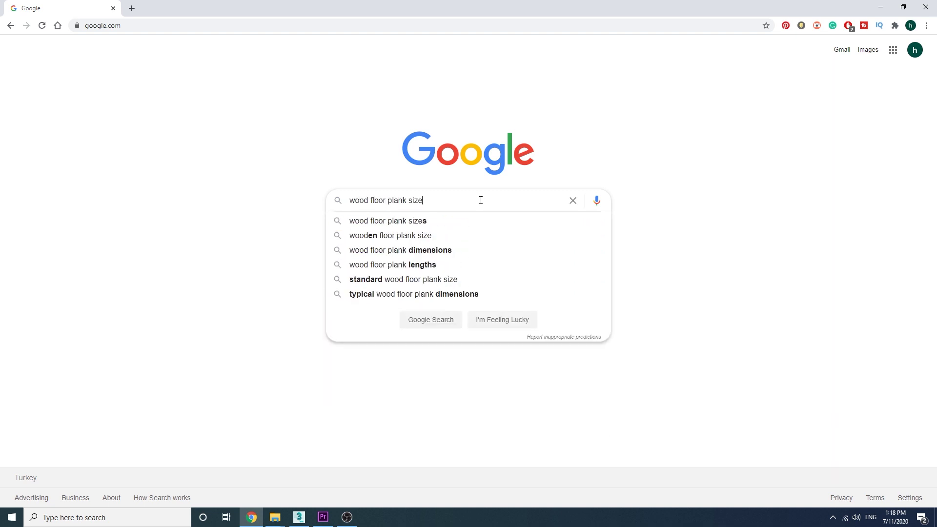
pyautogui.press('Return')
pyautogui.click(143, 376)
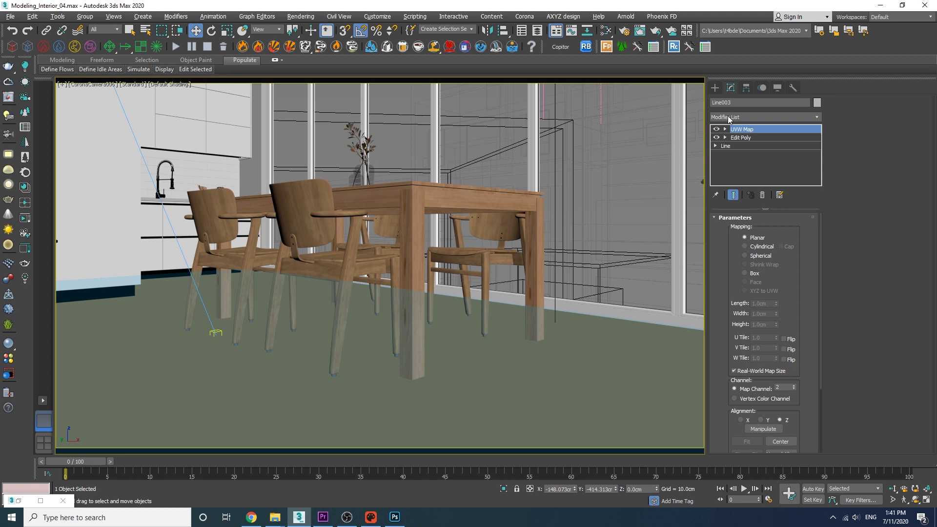
# - Add a FloorGenerator modifier to the floor with max length 91.4cm and max width 15.2cm
pyautogui.click(764, 117)
pyautogui.scroll(-5, 765, 293)
pyautogui.click(785, 261)
pyautogui.click(769, 267)
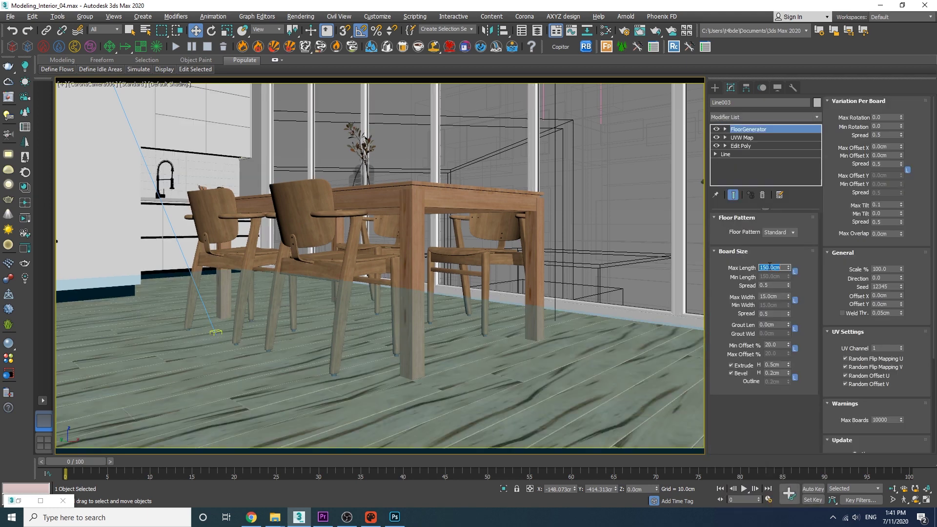
pyautogui.press('Return')
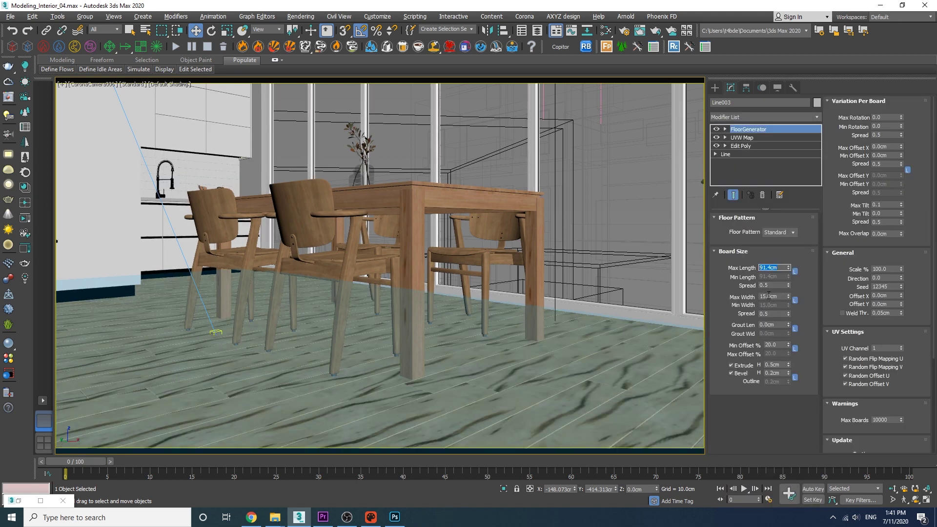
pyautogui.write('15.2')
pyautogui.press('Return')
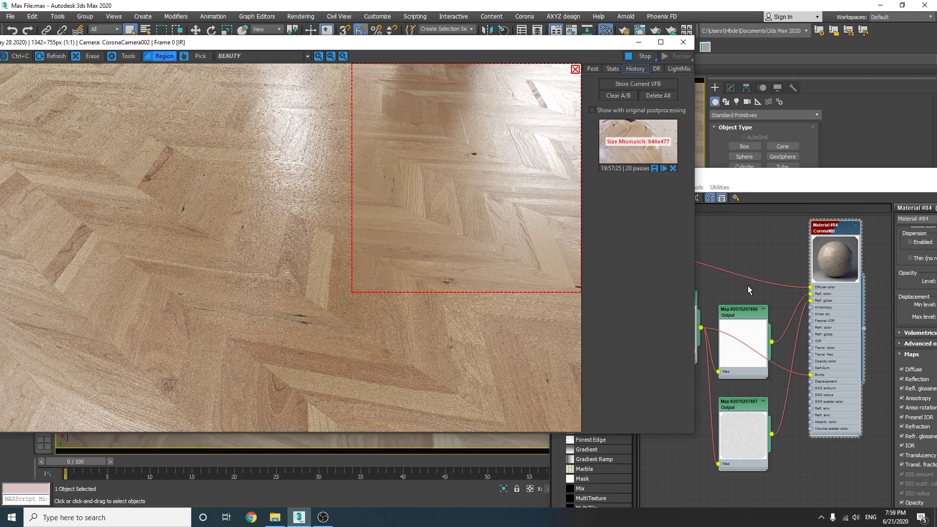
# - Replace the old stored render with the current parquet one and unwire the reflection glossiness map
pyautogui.click(672, 168)
pyautogui.click(620, 85)
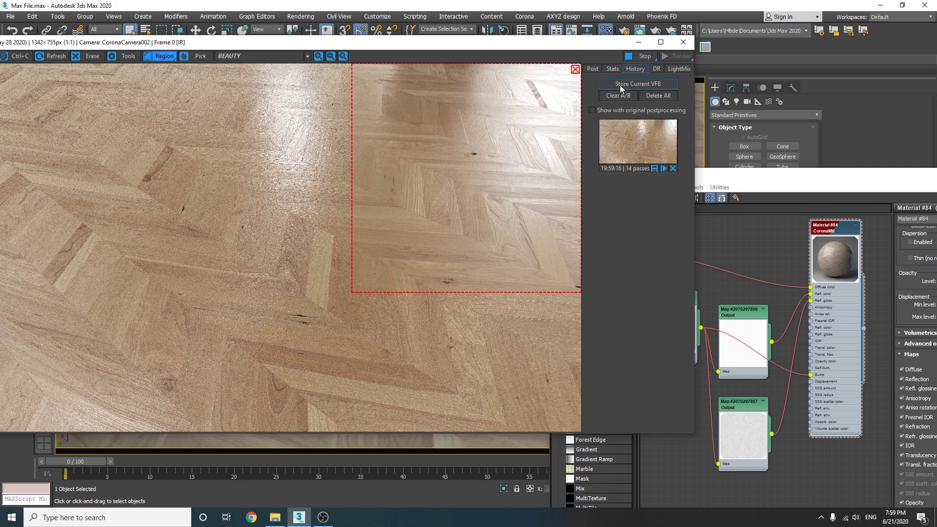
pyautogui.moveTo(810, 300); pyautogui.dragTo(782, 338)
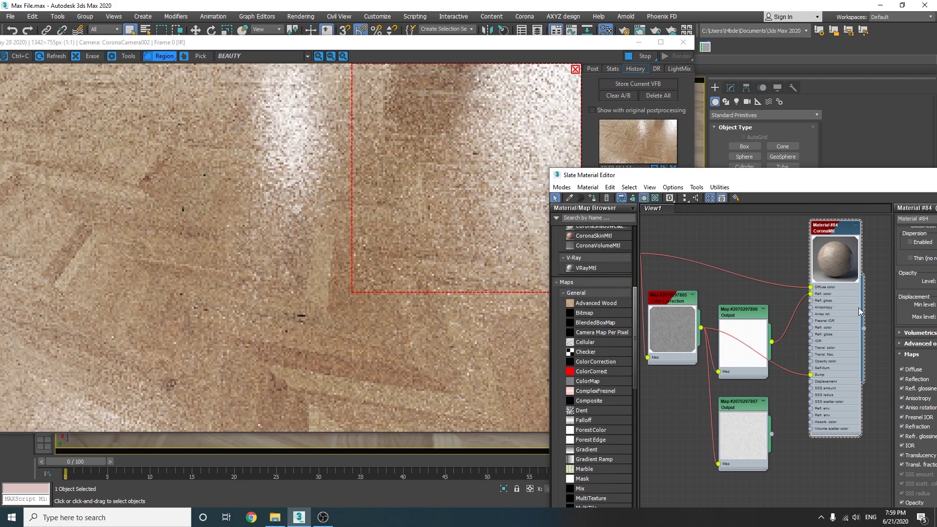
pyautogui.click(437, 153)
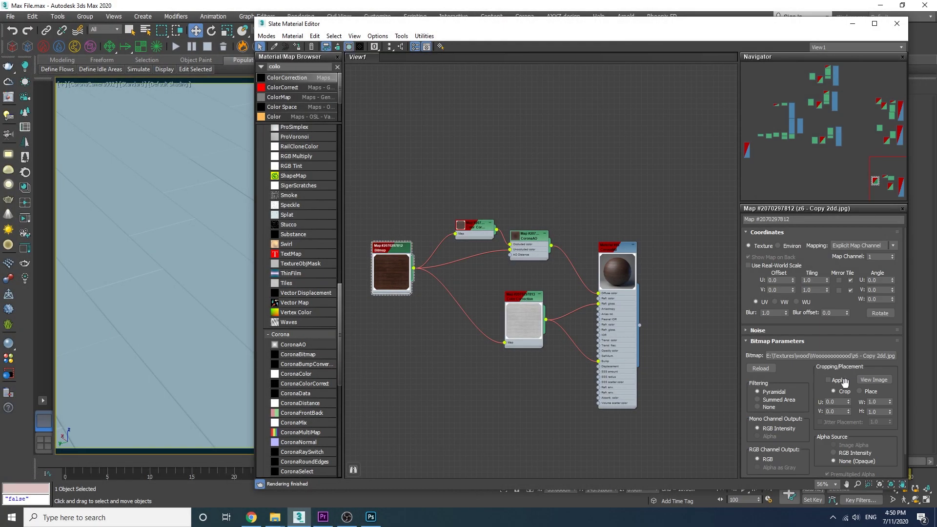
# - Check the wood bitmap image and render the wood floor for reference
pyautogui.click(873, 379)
pyautogui.click(479, 5)
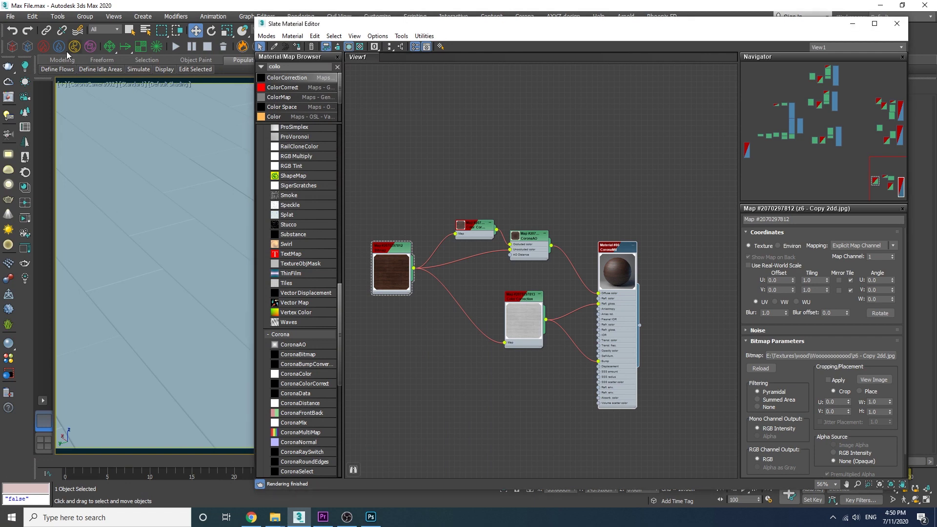
pyautogui.click(5, 214)
pyautogui.moveTo(259, 14); pyautogui.dragTo(397, 49)
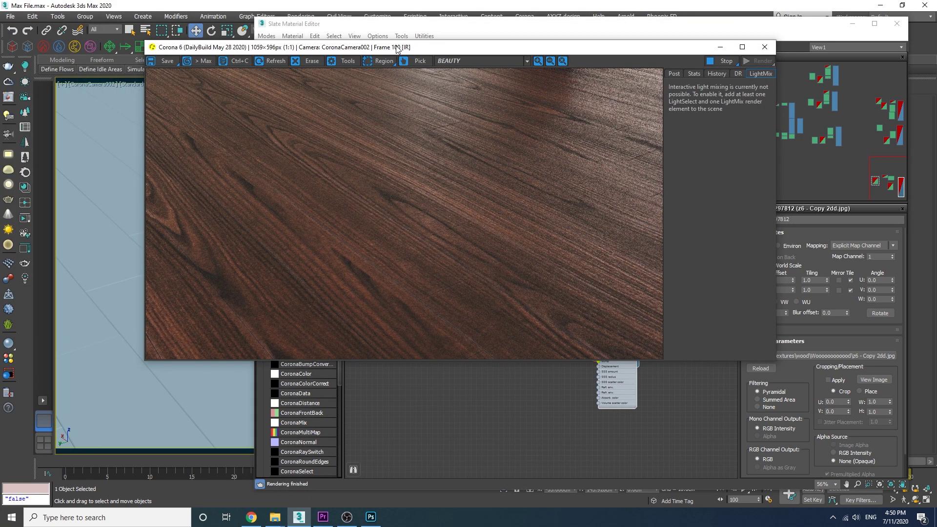
pyautogui.moveTo(388, 51); pyautogui.dragTo(268, 37)
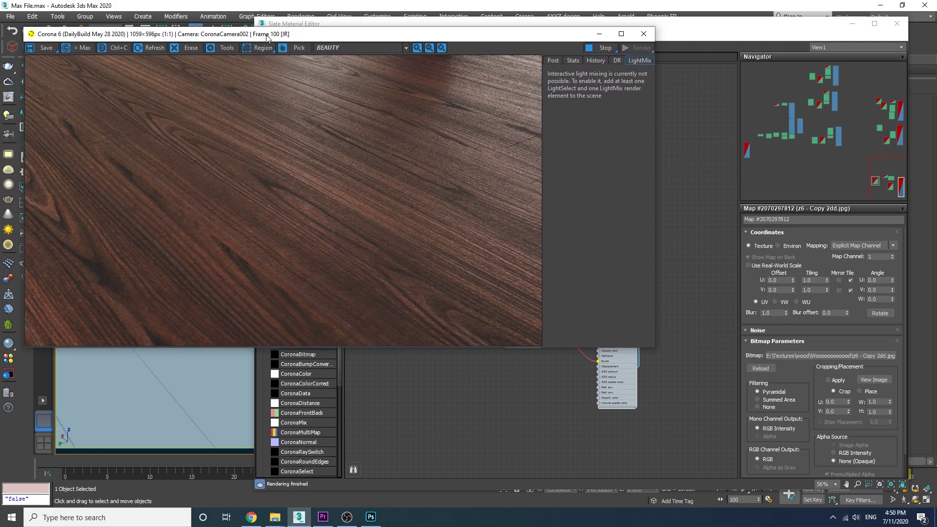
pyautogui.click(312, 23)
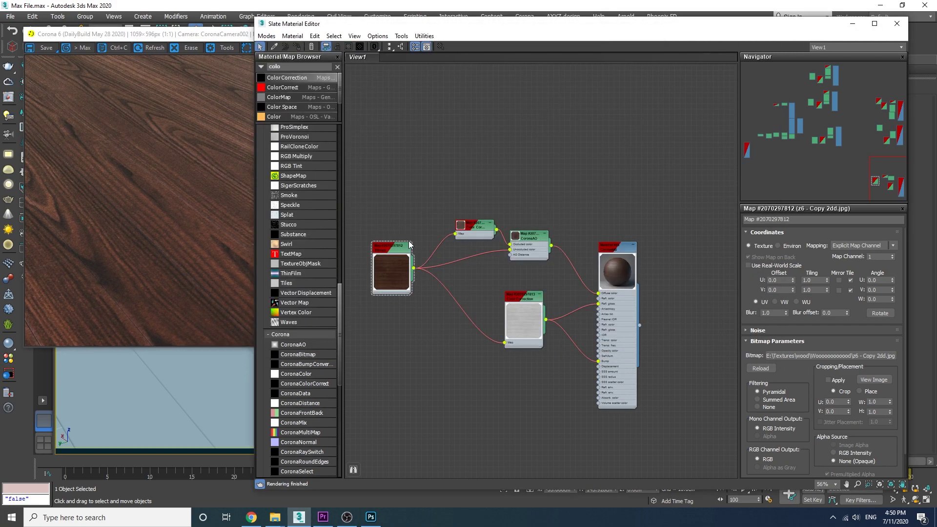
# - Insert a CoronaUvwRandomizer after the wood bitmap with U and V offset upper limits of 1
pyautogui.rightClick(386, 244)
pyautogui.click(400, 347)
pyautogui.rightClick(386, 247)
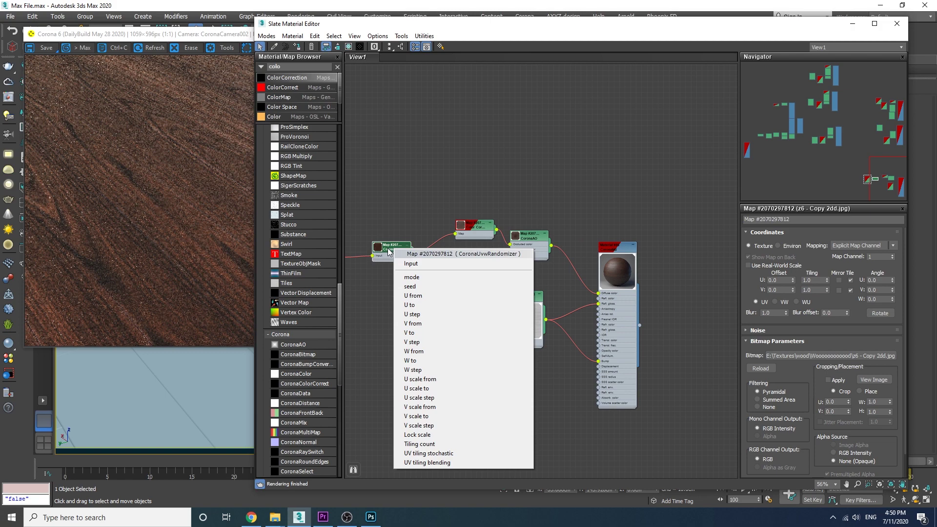
pyautogui.click(390, 263)
pyautogui.click(829, 276)
pyautogui.write('1')
pyautogui.click(830, 284)
pyautogui.write('1')
pyautogui.press('Return')
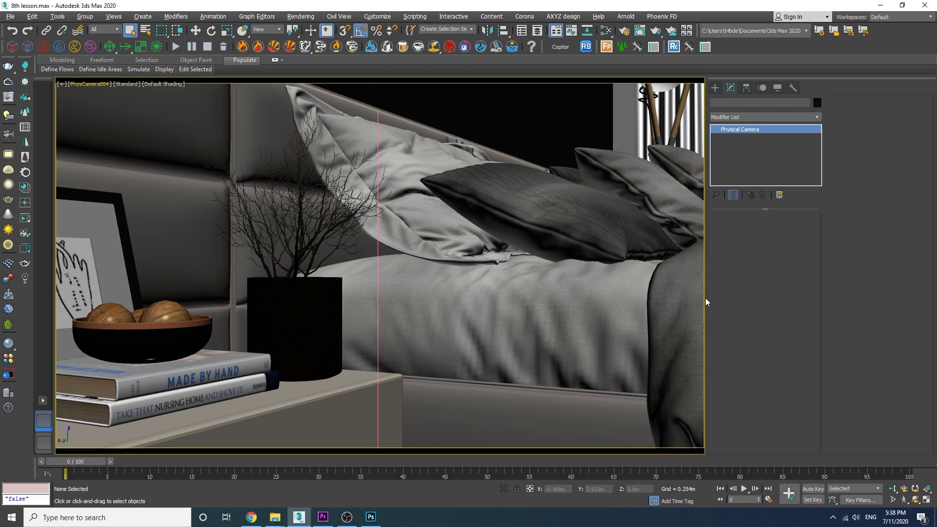
# - Enable depth of field on PhysCamera004, set aperture to f/1.92, and render the camera view
pyautogui.click(848, 241)
pyautogui.hotkey('alt', 'w')
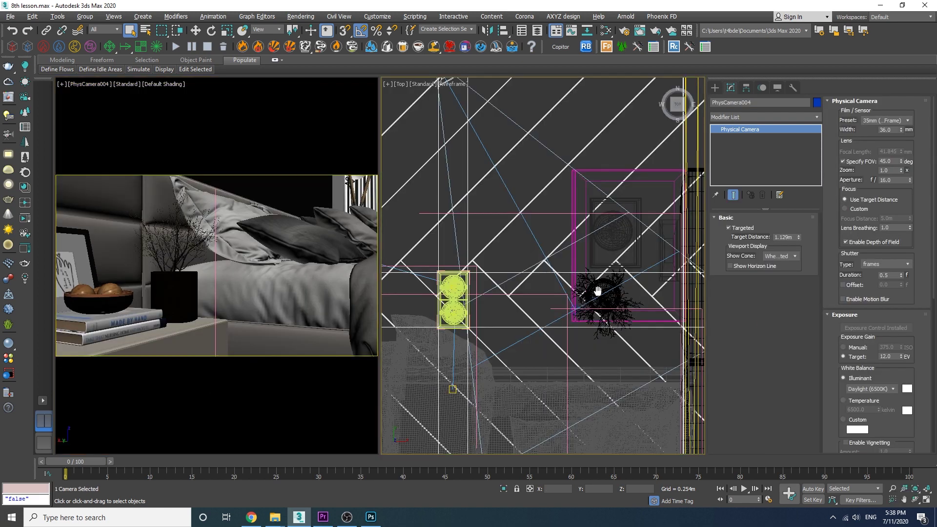
pyautogui.moveTo(910, 182); pyautogui.dragTo(910, 232)
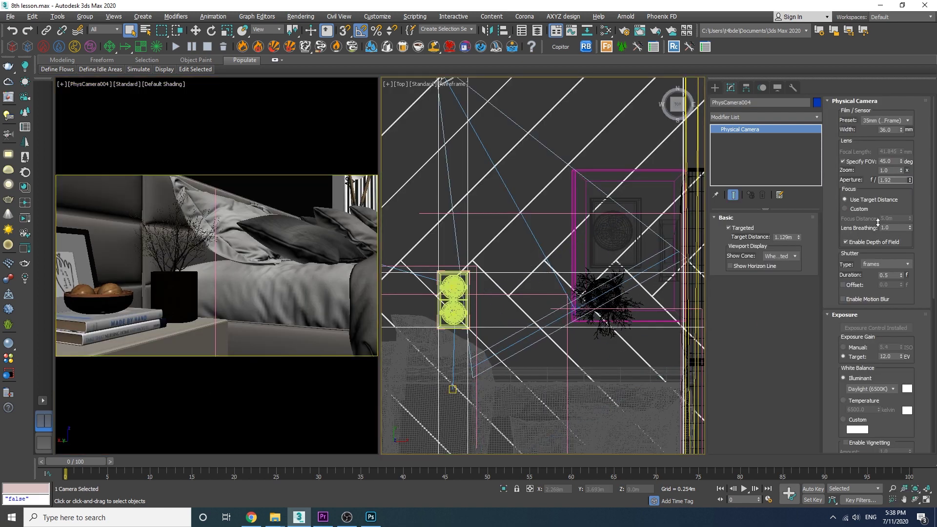
pyautogui.click(115, 183)
pyautogui.click(25, 218)
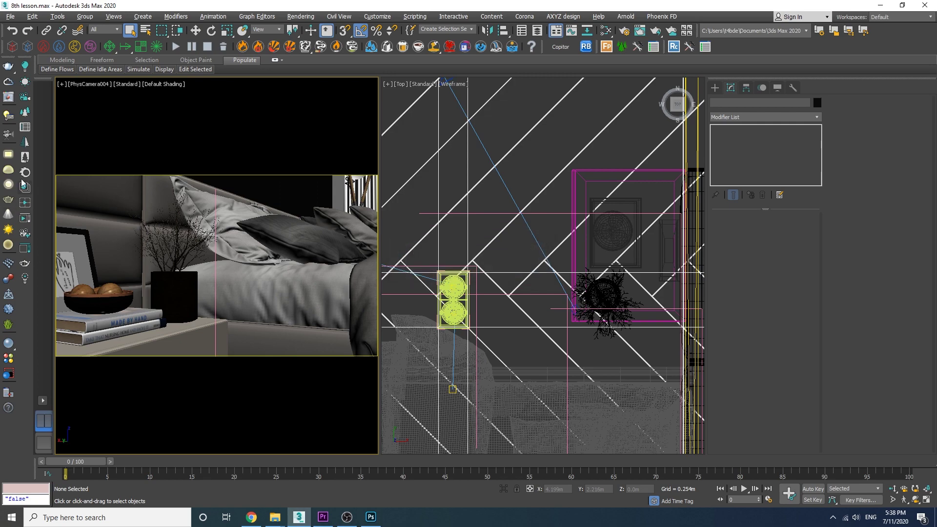
pyautogui.click(8, 98)
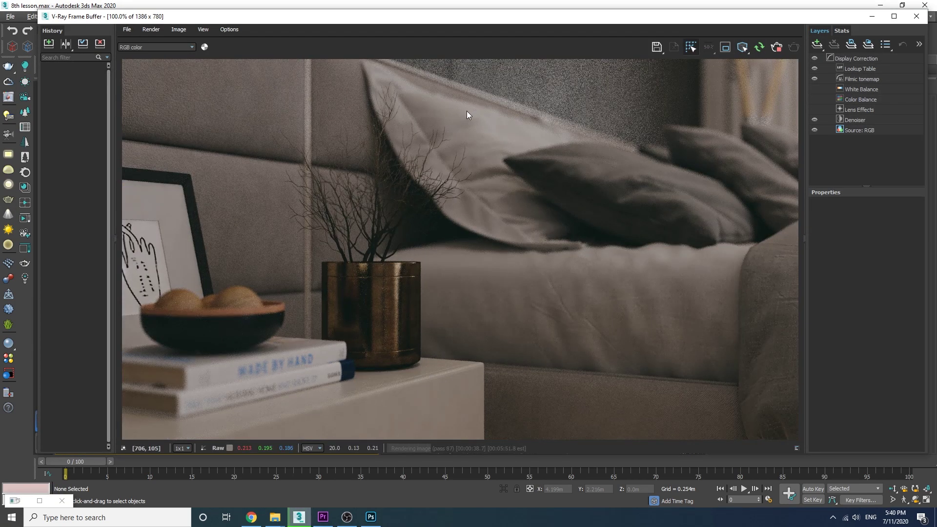
# - Save the render to history, select PhysCamera004, and A/B compare the new render against it
pyautogui.click(48, 43)
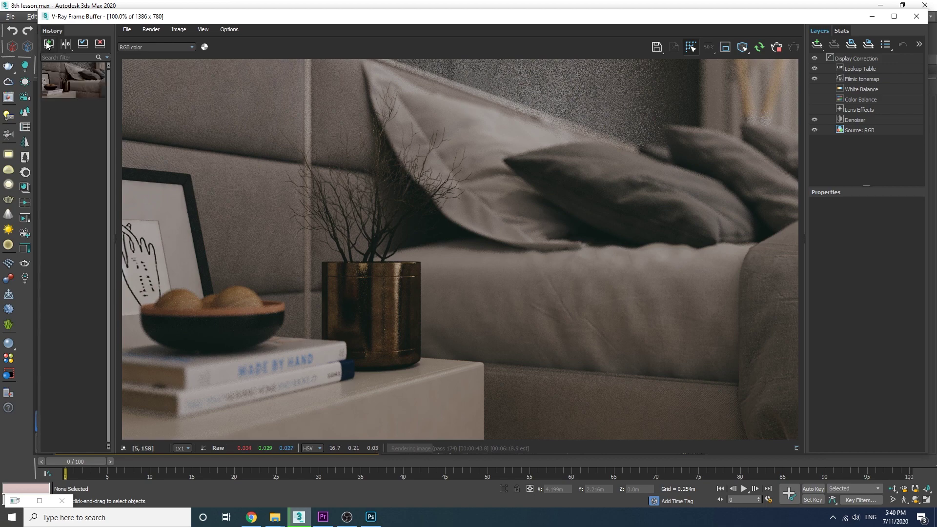
pyautogui.moveTo(214, 21); pyautogui.dragTo(221, 409)
pyautogui.click(89, 84)
pyautogui.click(142, 270)
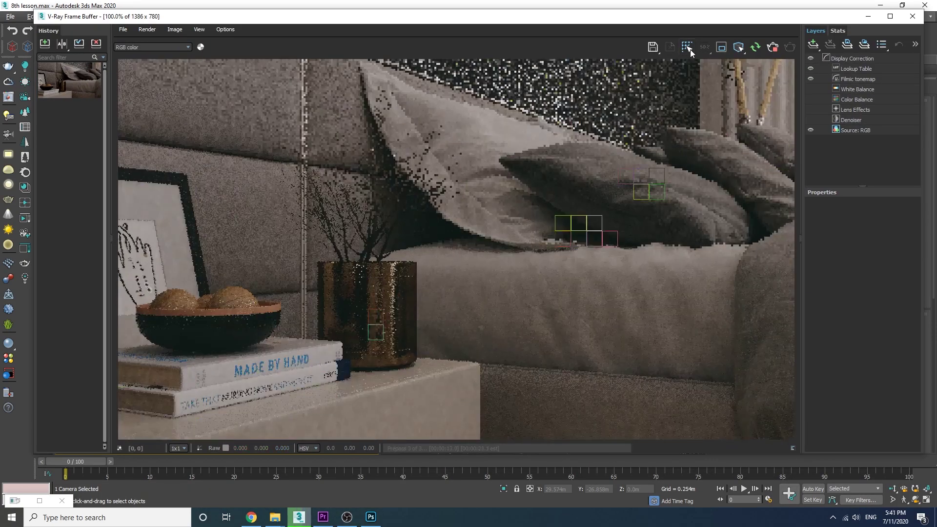
pyautogui.click(58, 47)
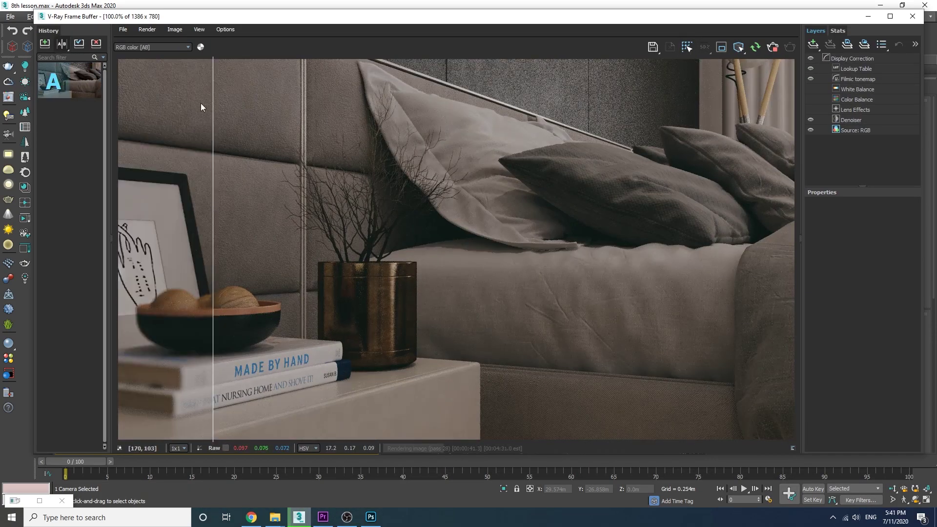
pyautogui.moveTo(212, 86); pyautogui.dragTo(191, 195)
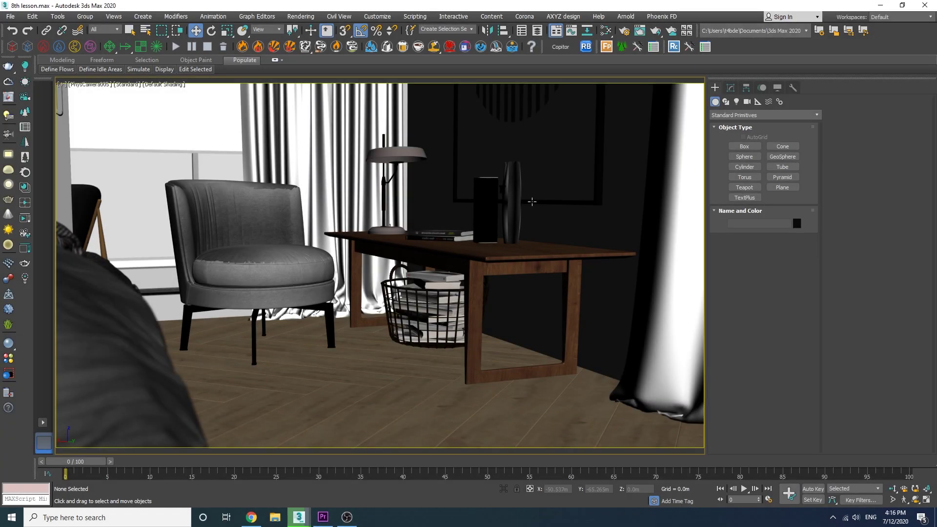
# - Run the imagecomphelper script through Scripting > Open Script
pyautogui.click(414, 16)
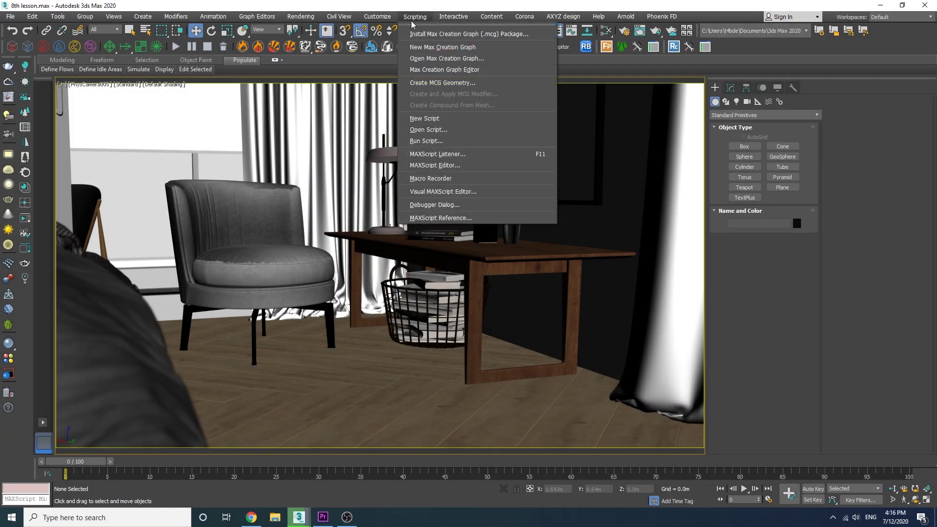
pyautogui.click(430, 136)
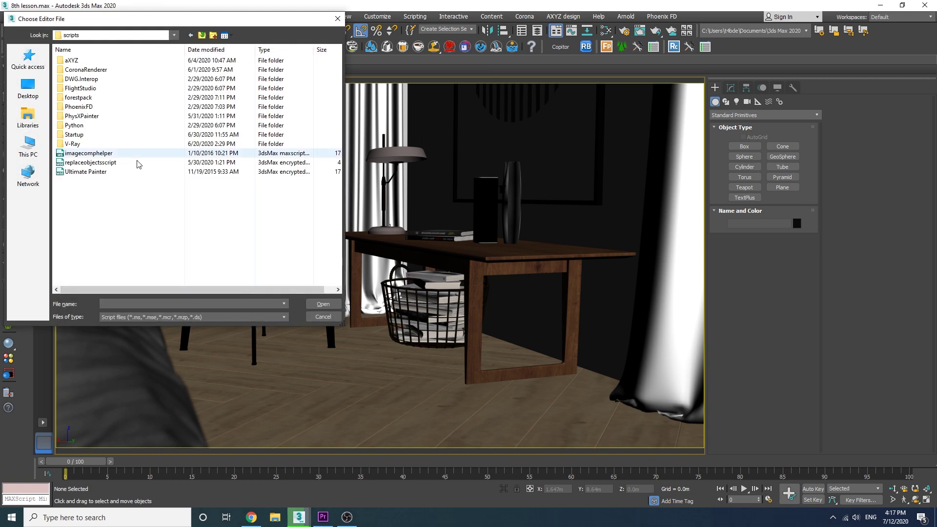
pyautogui.click(83, 155)
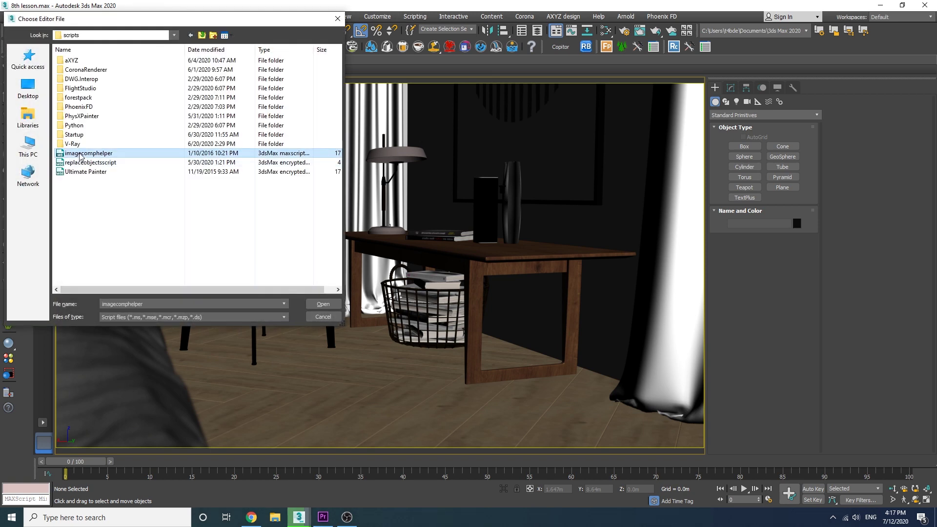
pyautogui.doubleClick(81, 153)
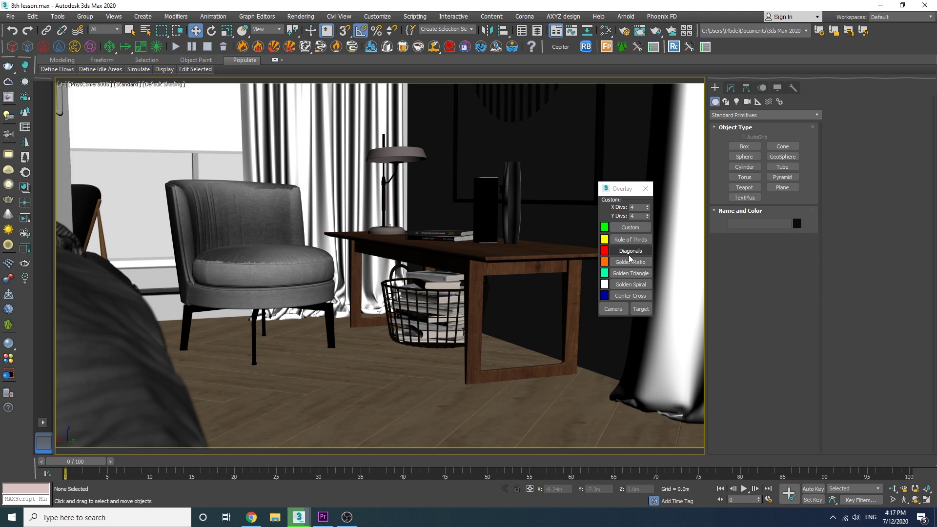
# - Preview the rule-of-thirds, diagonal, golden-ratio, golden-triangle, golden-spiral and centre-cross guides, then restore four viewports
pyautogui.click(633, 241)
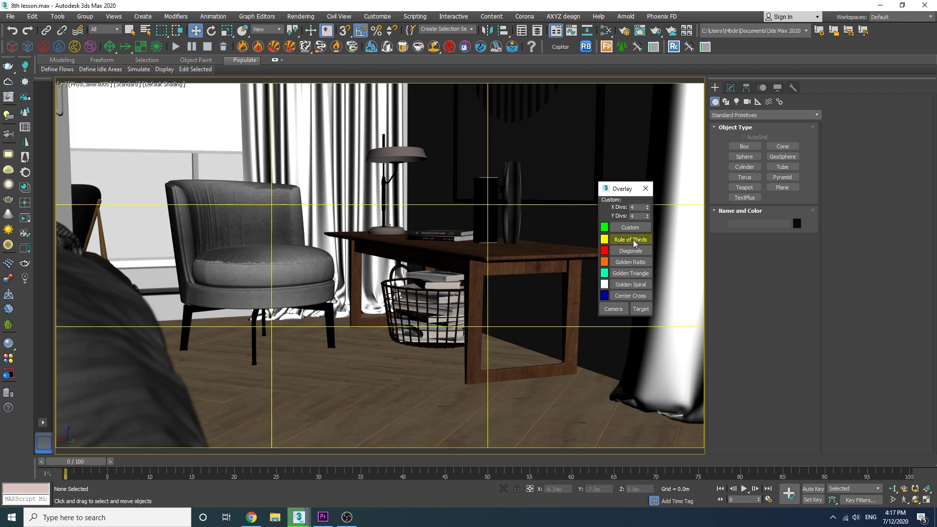
pyautogui.click(630, 251)
pyautogui.click(629, 262)
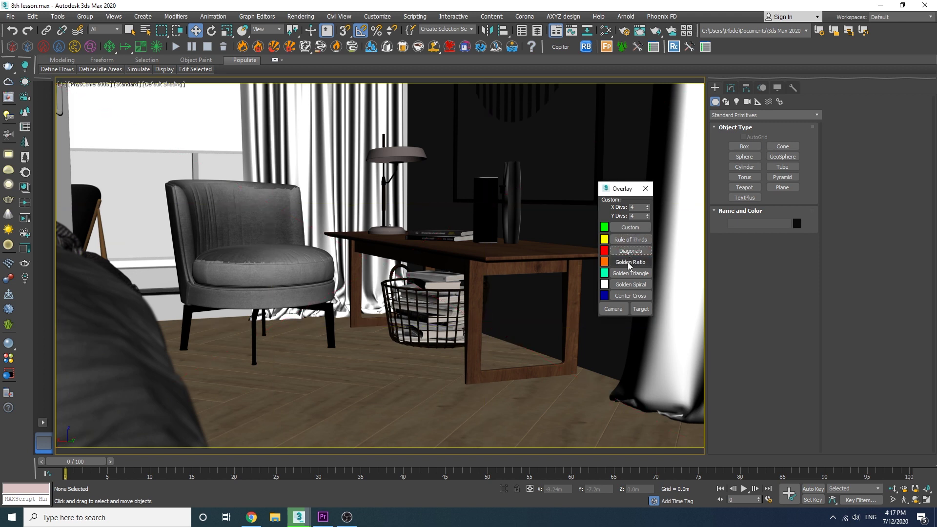
pyautogui.click(629, 273)
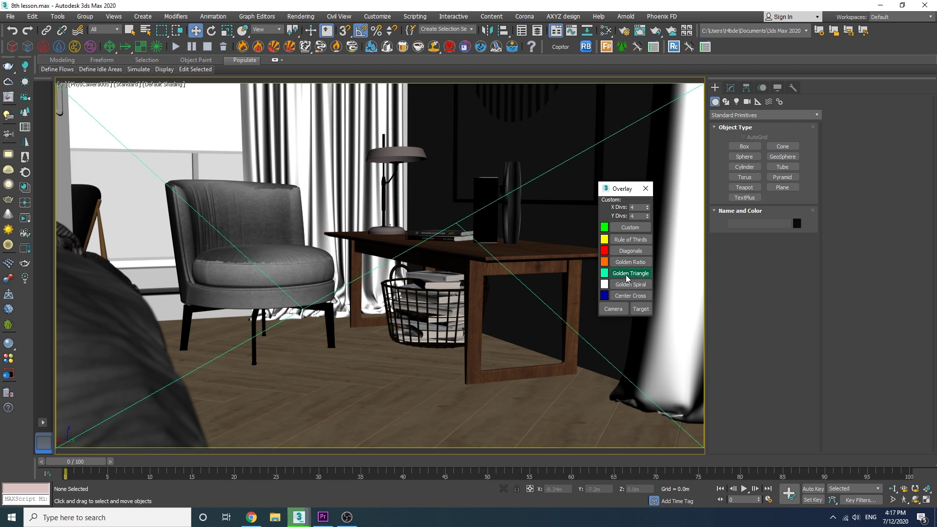
pyautogui.click(628, 277)
pyautogui.click(626, 284)
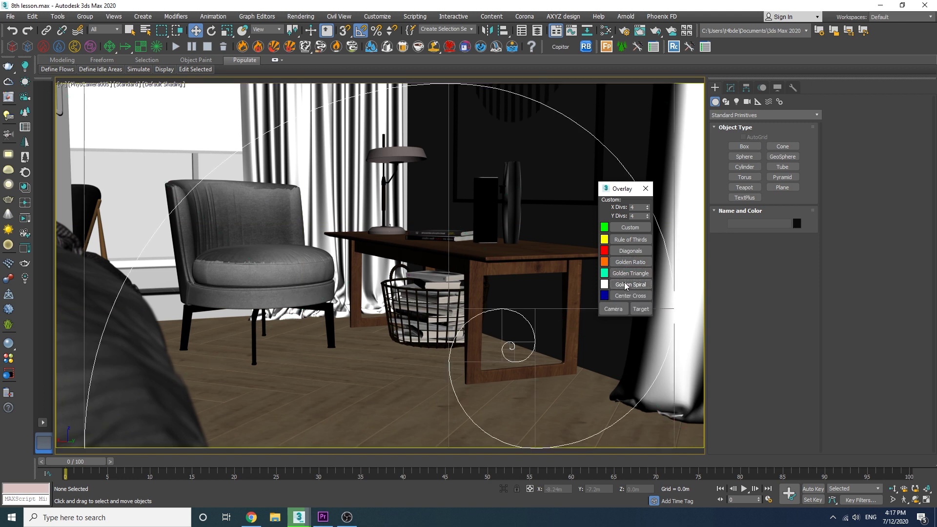
pyautogui.click(628, 295)
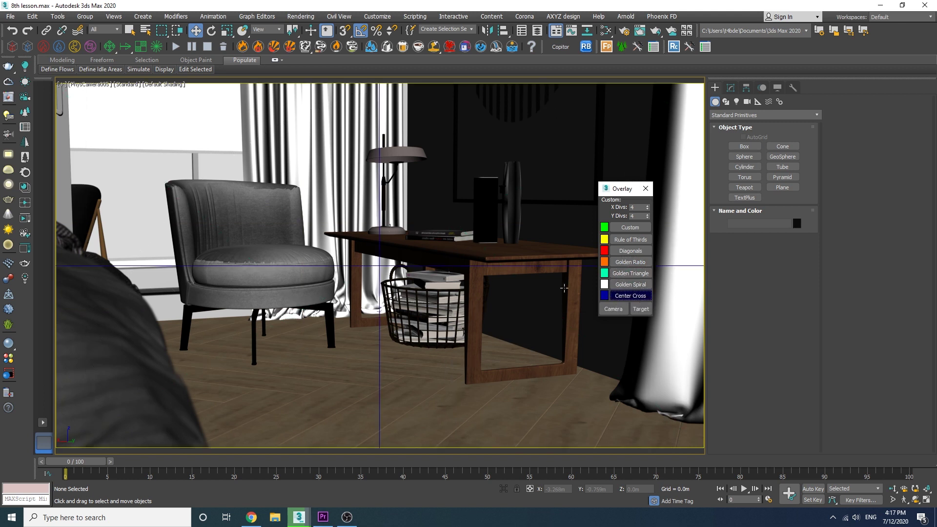
pyautogui.click(628, 296)
pyautogui.hotkey('alt', 'w')
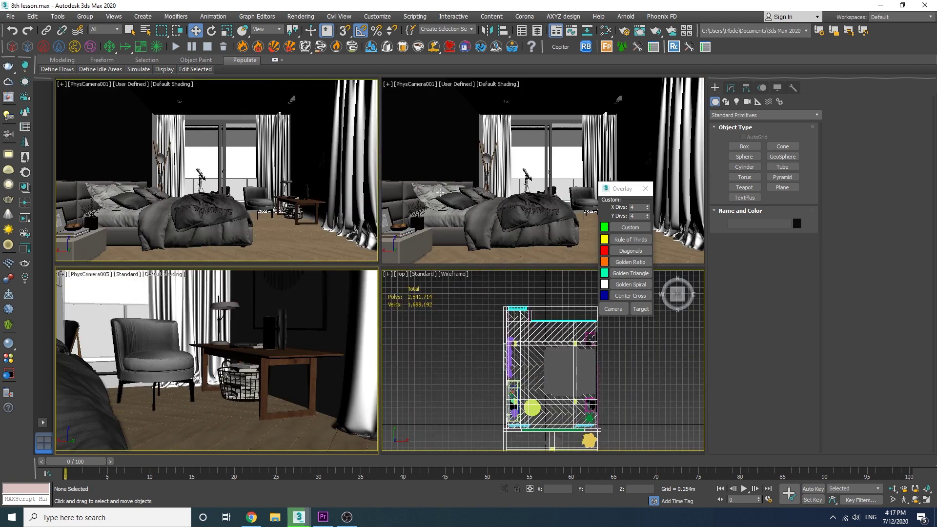
# - Turn on the rule-of-thirds guide and view PhysCamera003 in a maximized viewport
pyautogui.click(631, 239)
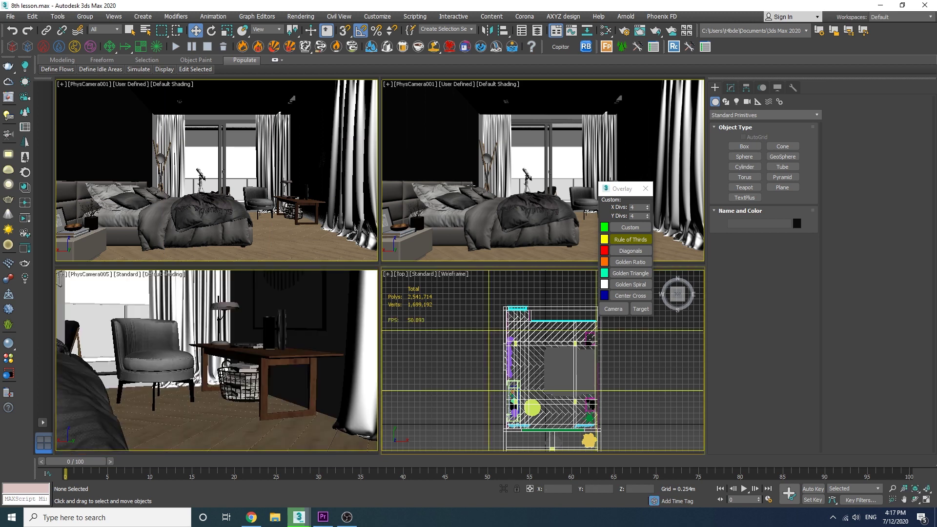
pyautogui.rightClick(469, 184)
pyautogui.hotkey('alt', 'w')
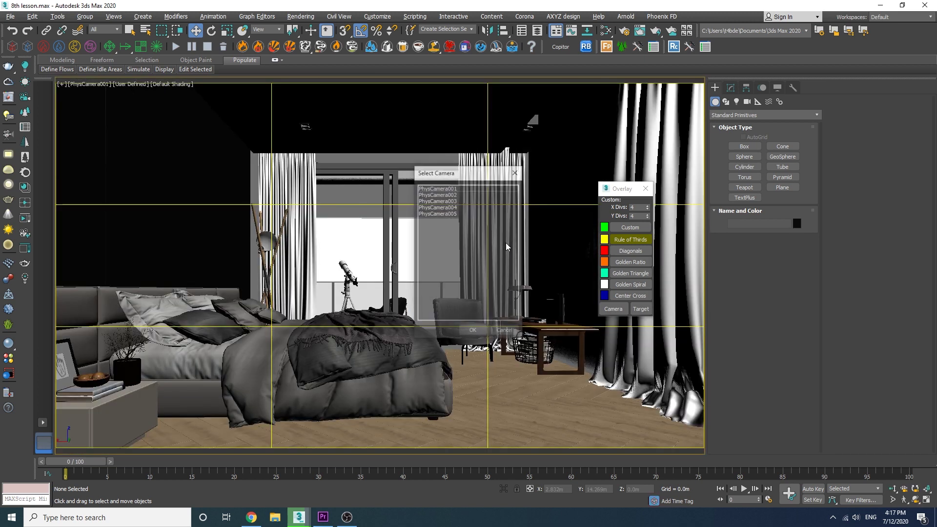
pyautogui.press('c')
pyautogui.doubleClick(454, 200)
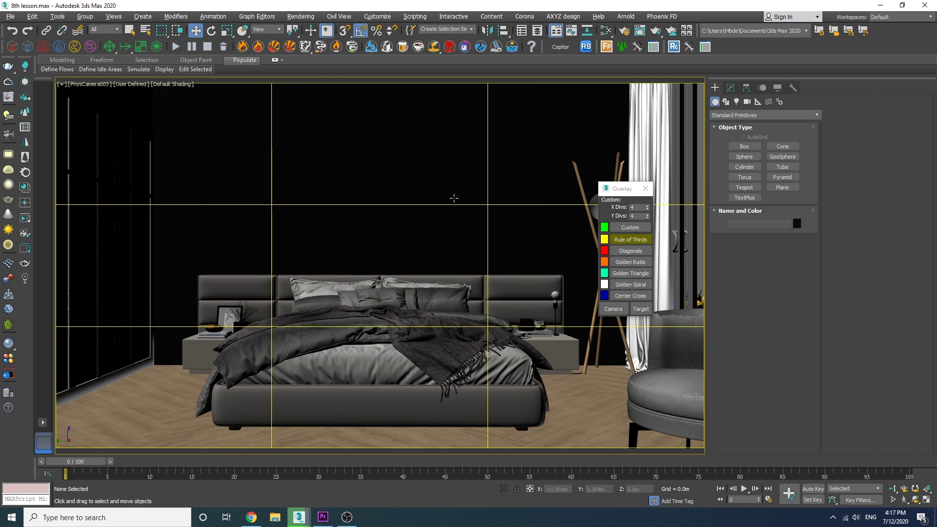
# - Review PhysCamera004's nightstand framing with a walk-through, then switch to PhysCamera005
pyautogui.press('c')
pyautogui.doubleClick(442, 209)
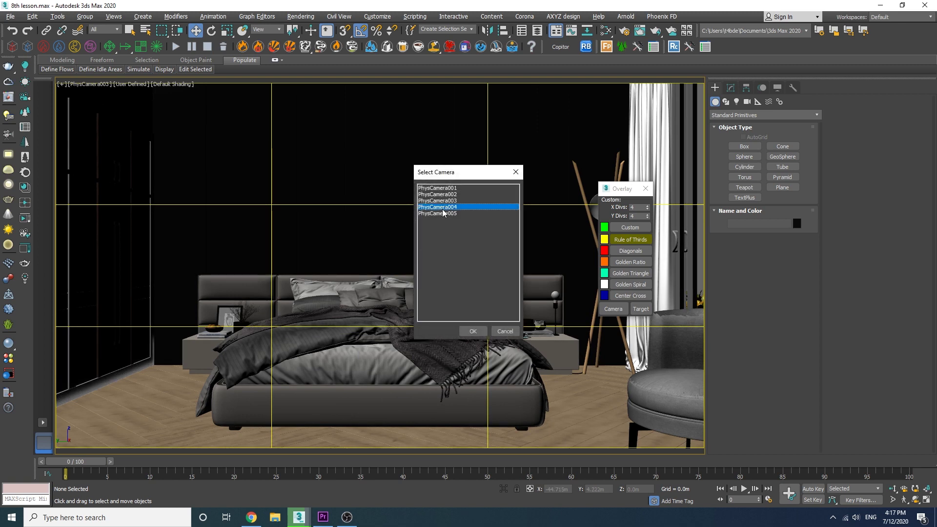
pyautogui.moveTo(386, 252)
pyautogui.mouseDown(button='middle')
pyautogui.moveTo(390, 268)
pyautogui.moveTo(385, 255)
pyautogui.mouseUp(button='middle')
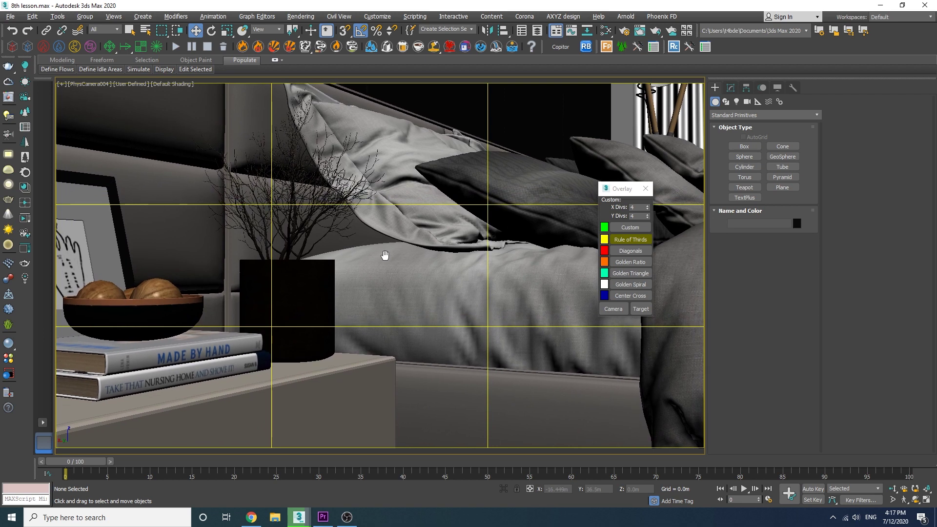
pyautogui.click(901, 502)
pyautogui.moveTo(296, 227); pyautogui.dragTo(296, 227)
pyautogui.press('Escape')
pyautogui.press('c')
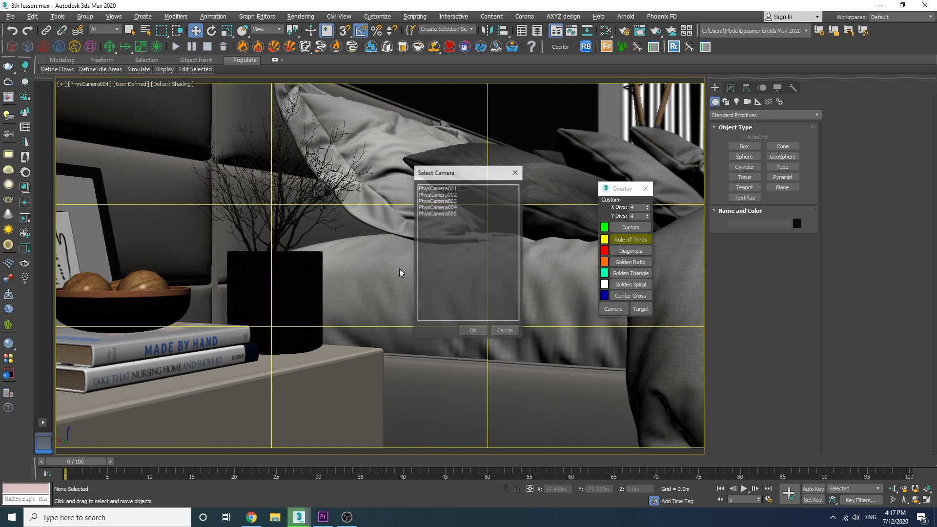
pyautogui.doubleClick(439, 214)
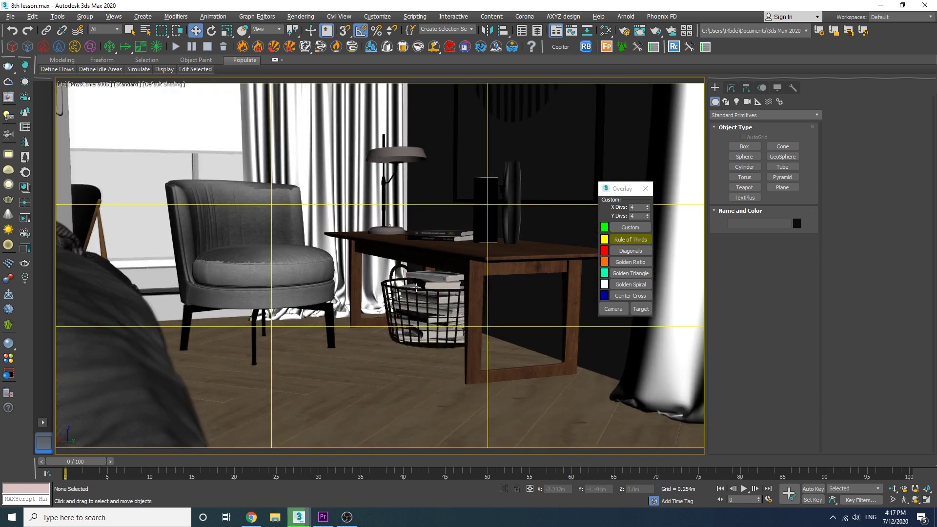
# - Walk PhysCamera005 forward toward the chair and desk, then add Golden Ratio and Golden Triangle overlay guides
pyautogui.press('Up')
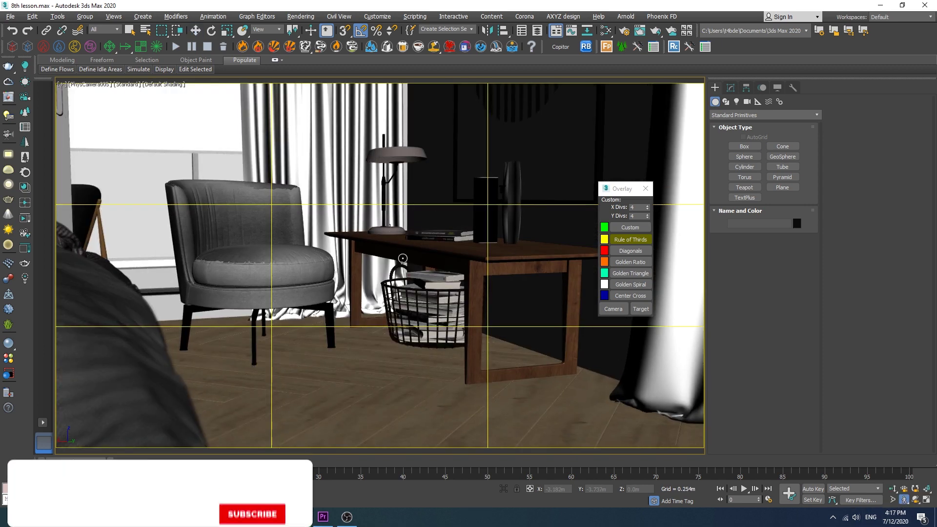
pyautogui.press('Up')
pyautogui.press('Escape')
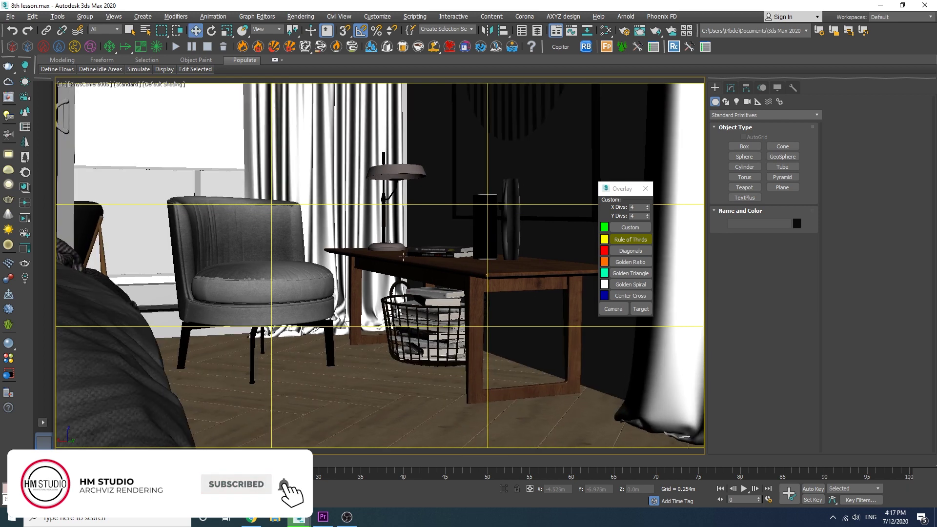
pyautogui.click(632, 262)
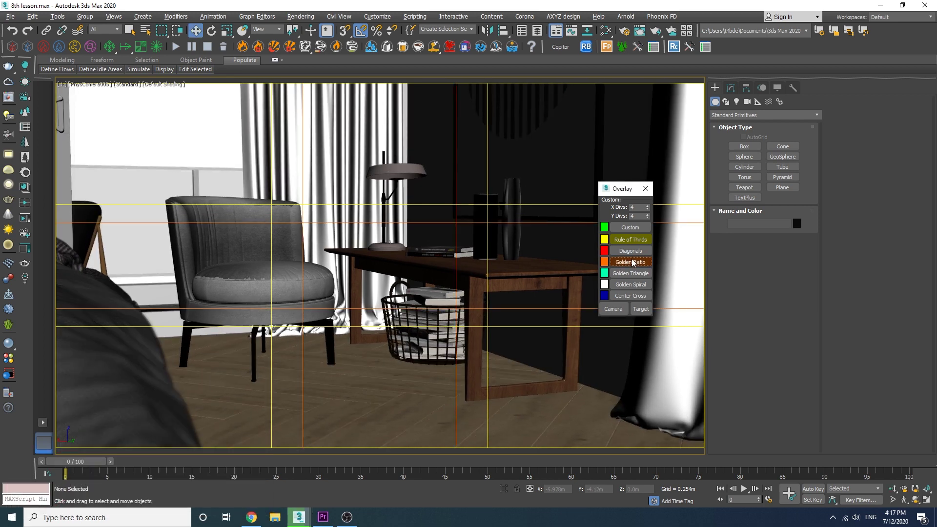
pyautogui.click(630, 274)
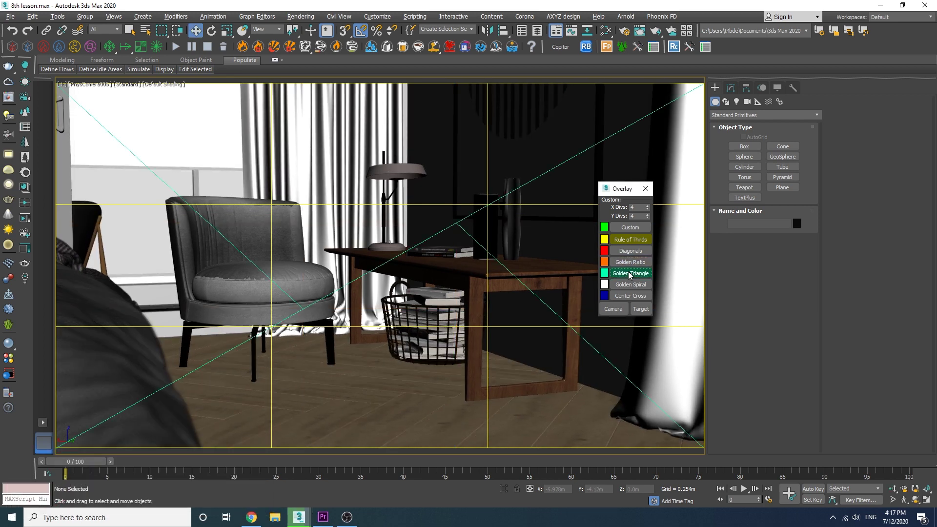